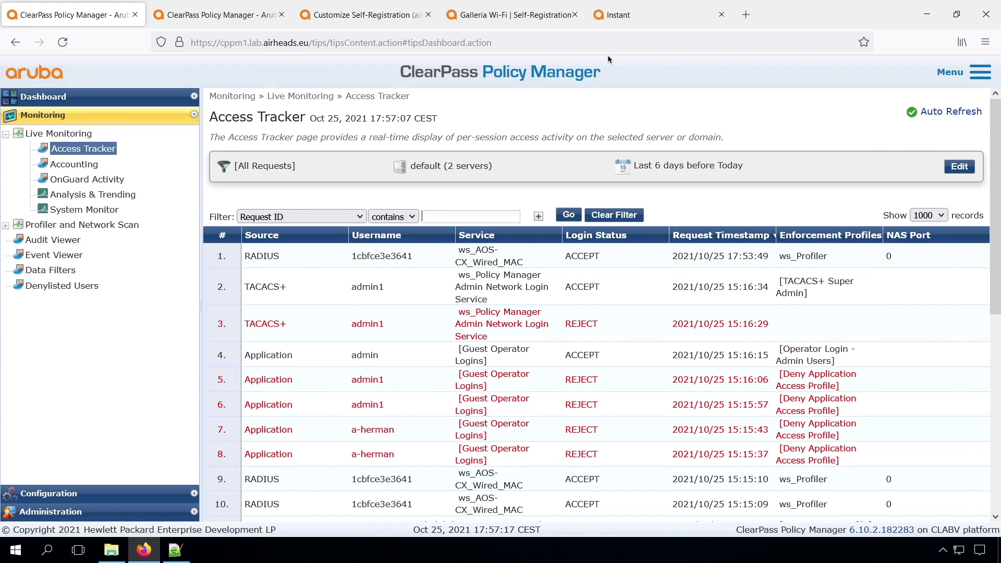
View the Aruba Instant client details for guest client 1cbfce3e3641, then return to ClearPass.
left_click(641, 16)
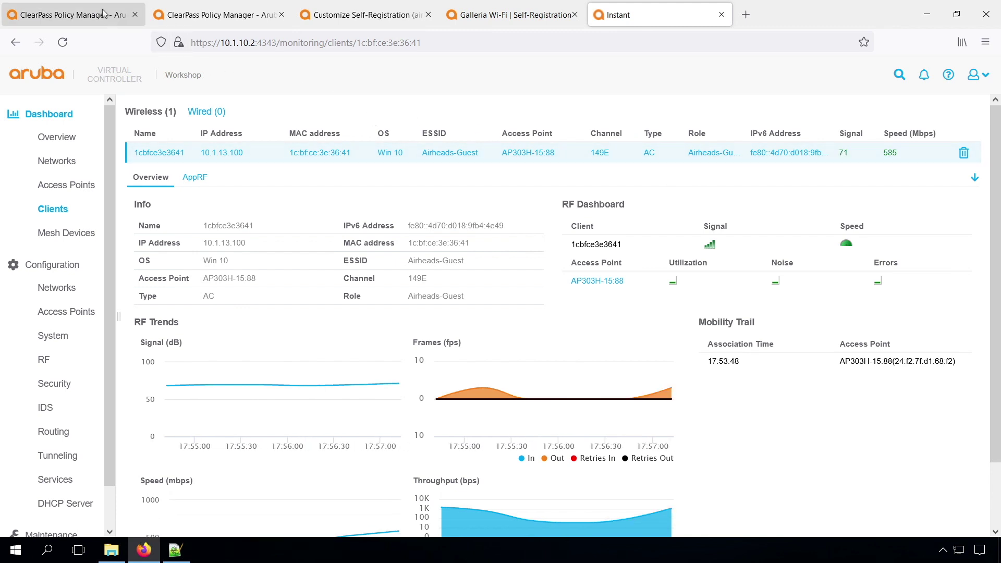
left_click(116, 22)
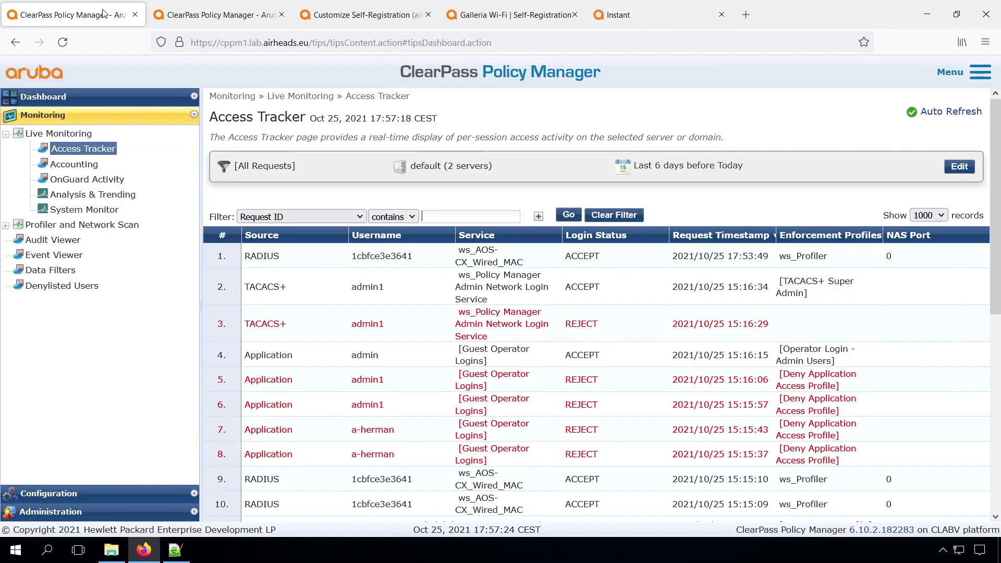
Review the RADIUS request input attributes of the latest wired MAC request in Access Tracker.
left_click(377, 258)
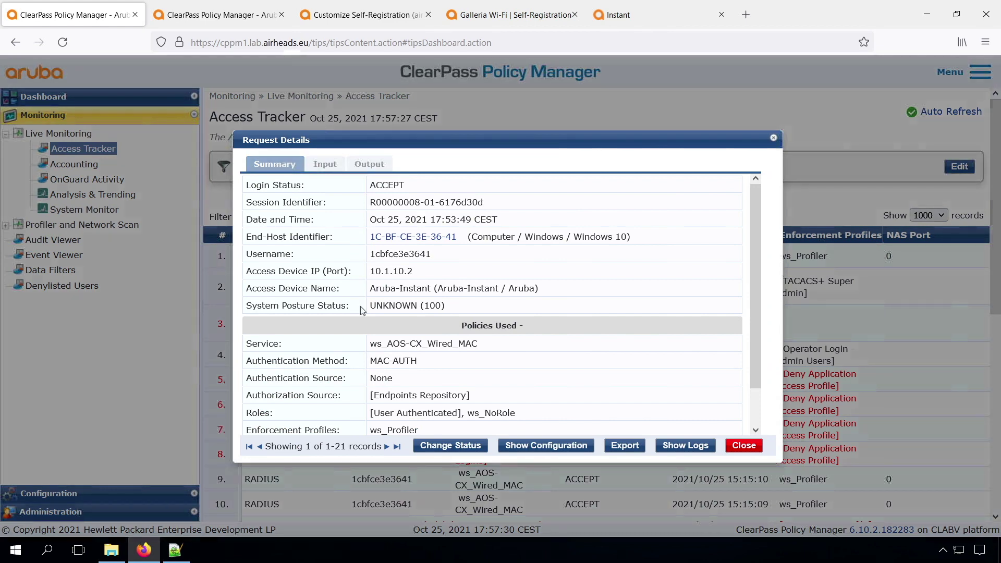
left_click(327, 172)
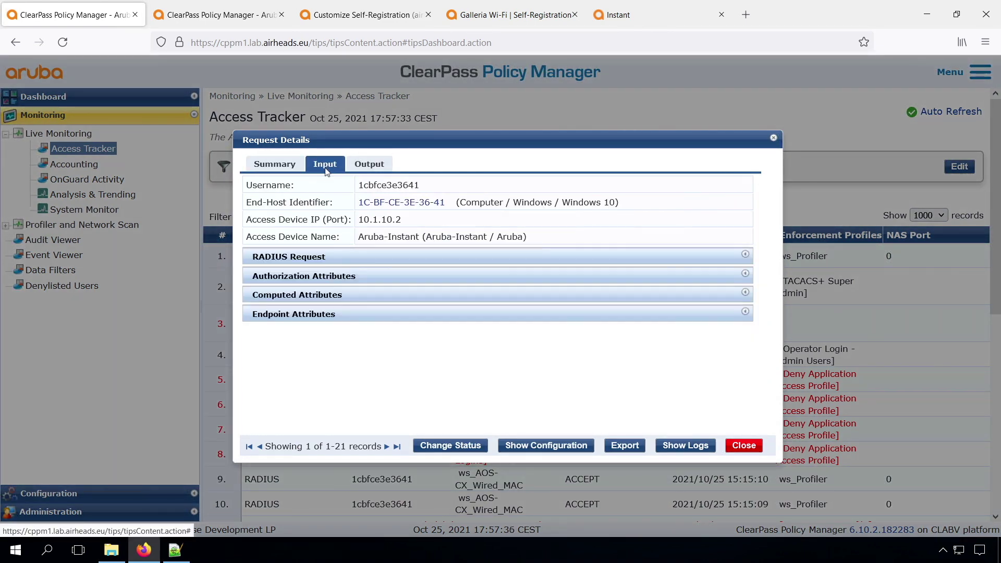
left_click(317, 258)
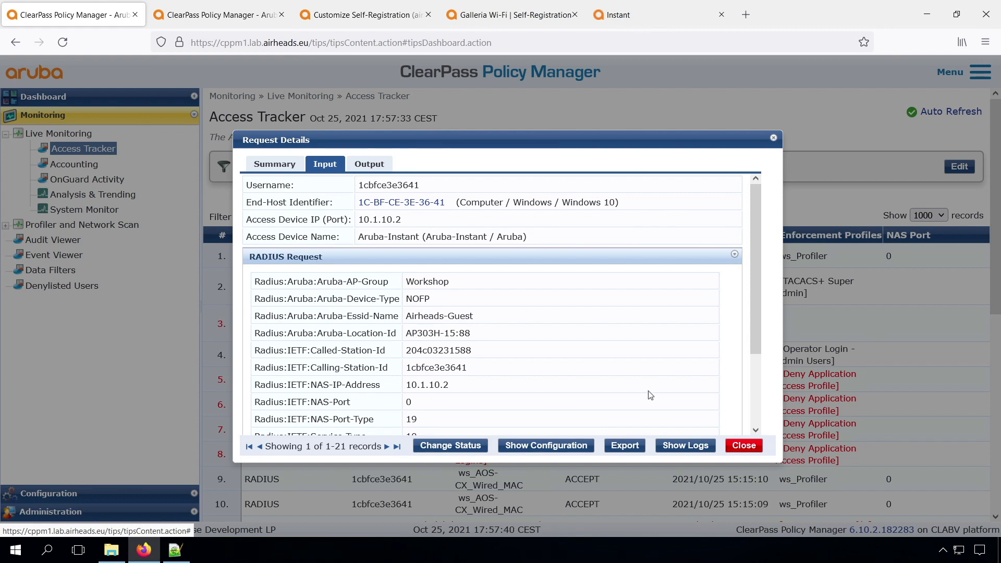
left_click(747, 448)
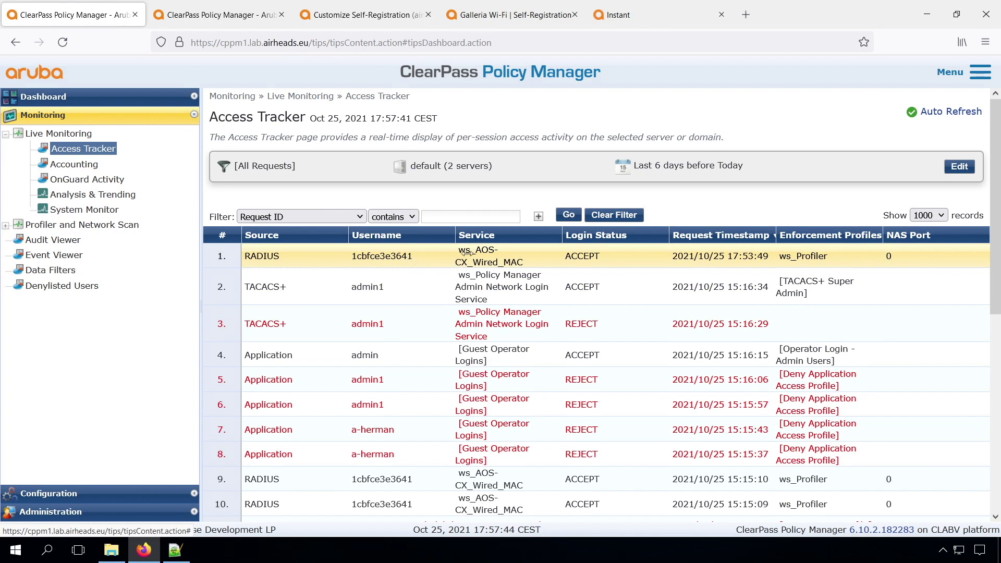
Review the ws_Guest Wireless MAC Authentication and ws_AOS-CX_Wired_MAC services without saving changes.
left_click(241, 15)
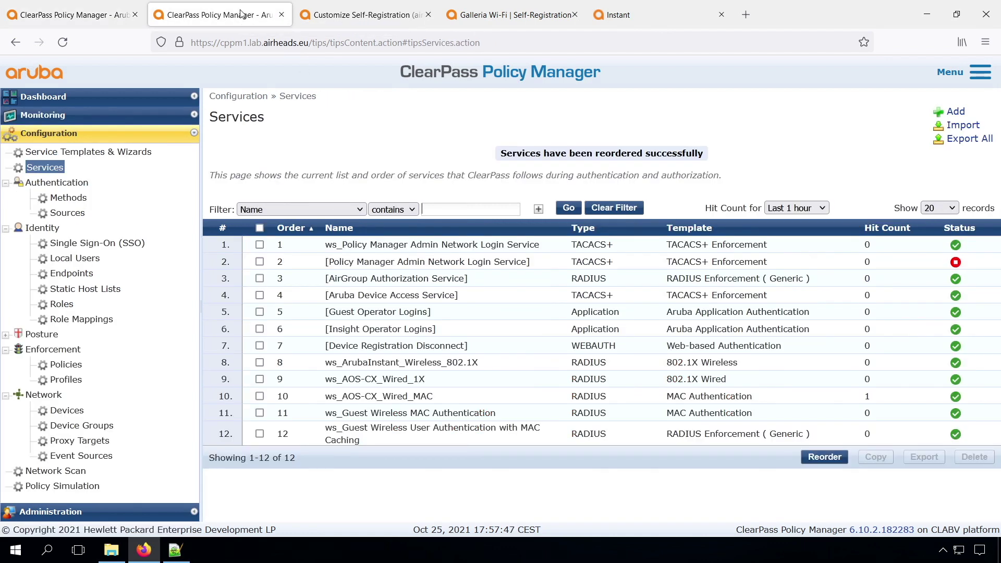
left_click(360, 415)
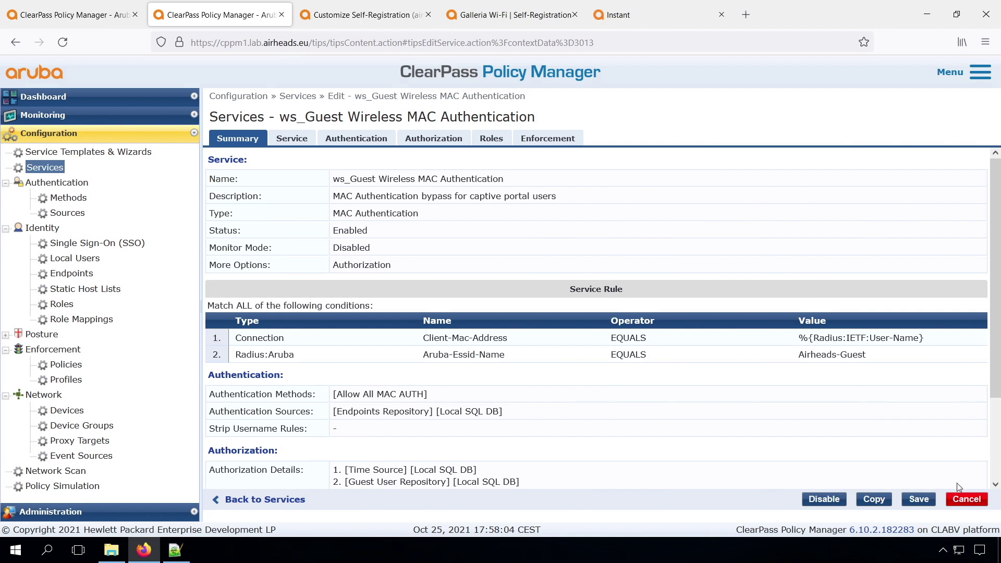
left_click(967, 500)
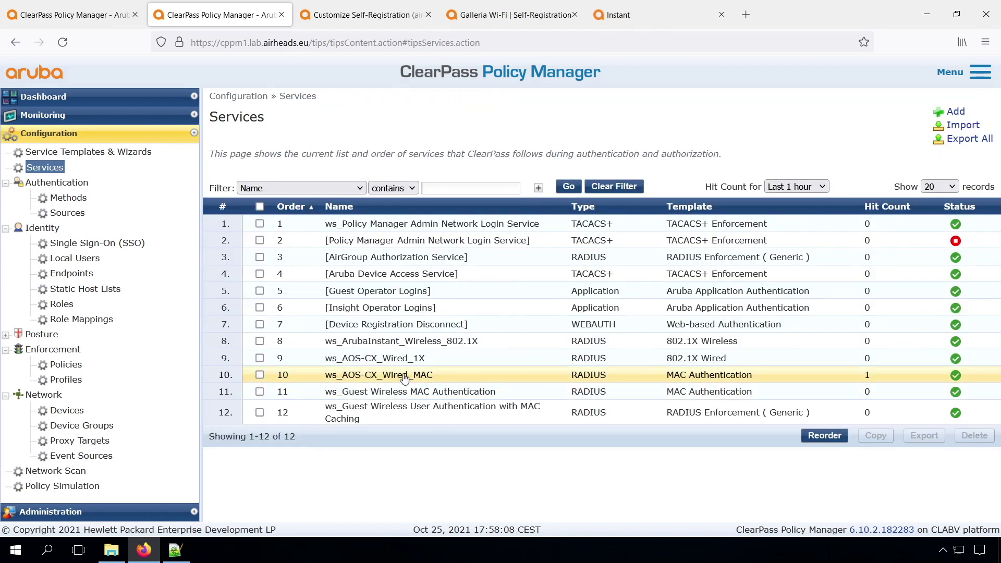
left_click(404, 376)
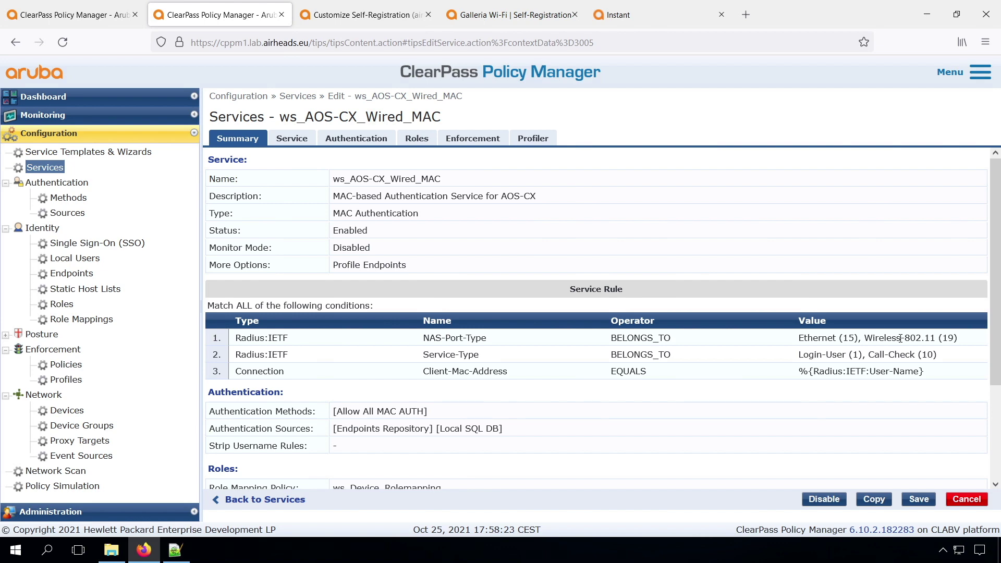
left_click(962, 499)
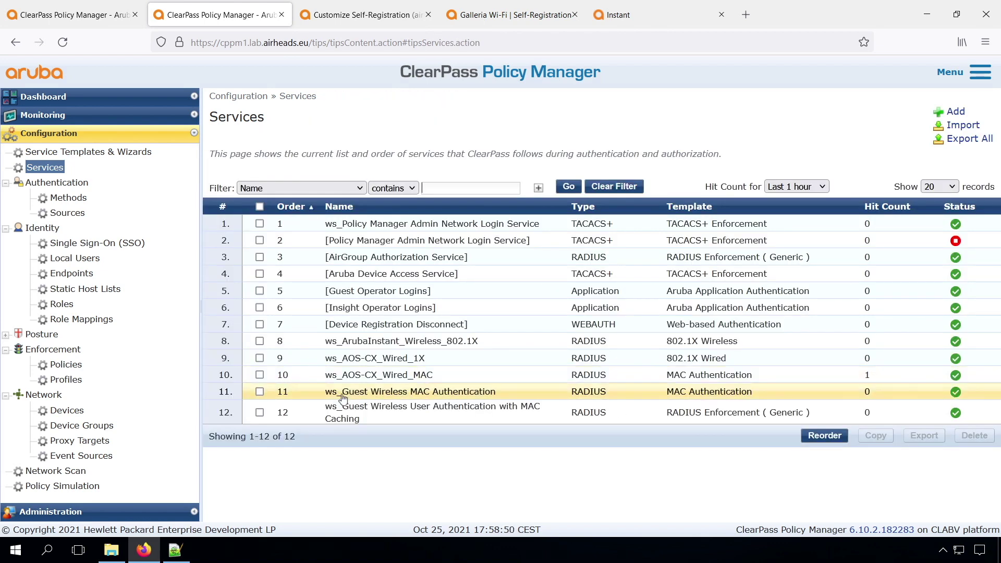
Reorder ws_Guest Wireless MAC Authentication to position 9 and its MAC caching service to 10, and save.
left_click(825, 437)
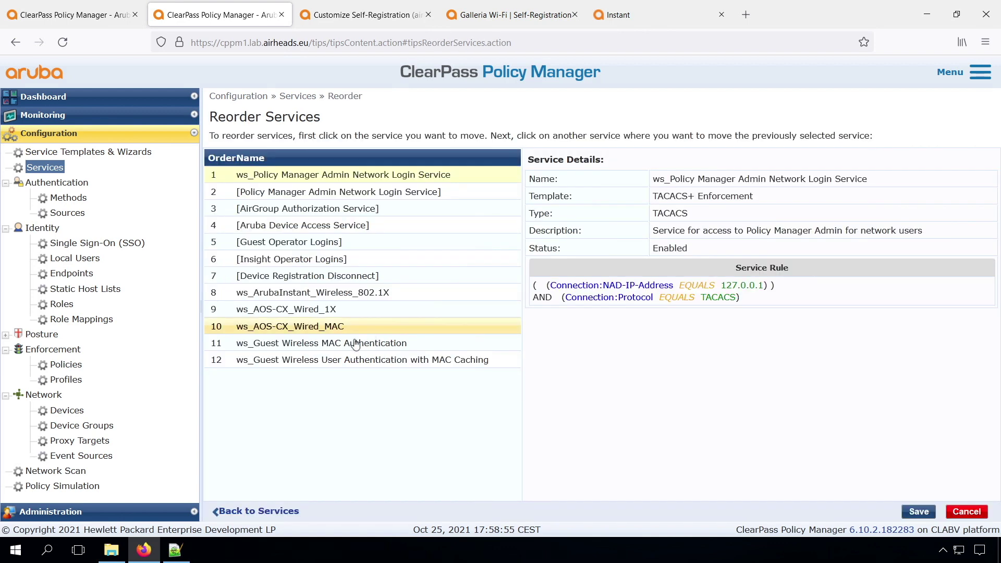
left_click(338, 350)
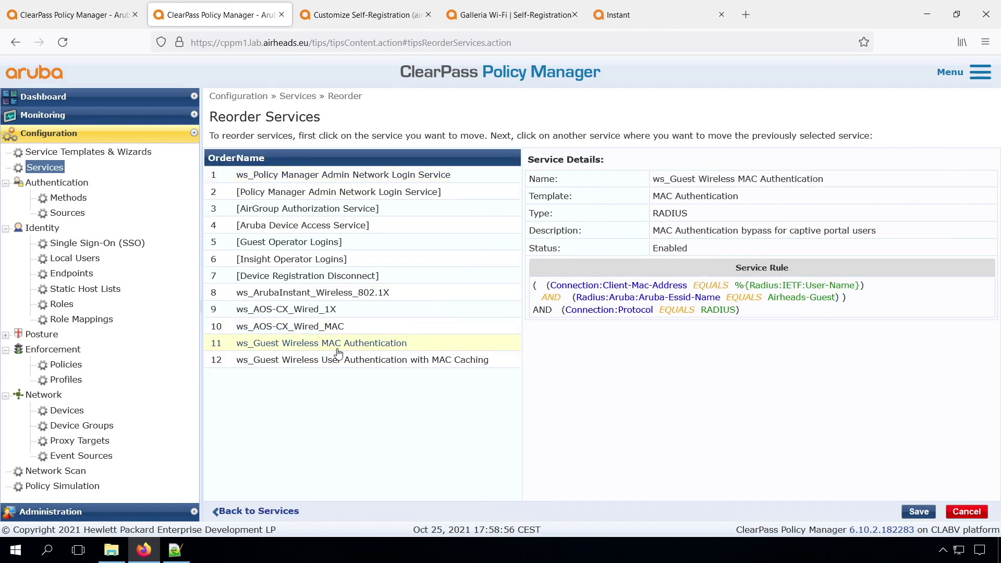
left_click(325, 297)
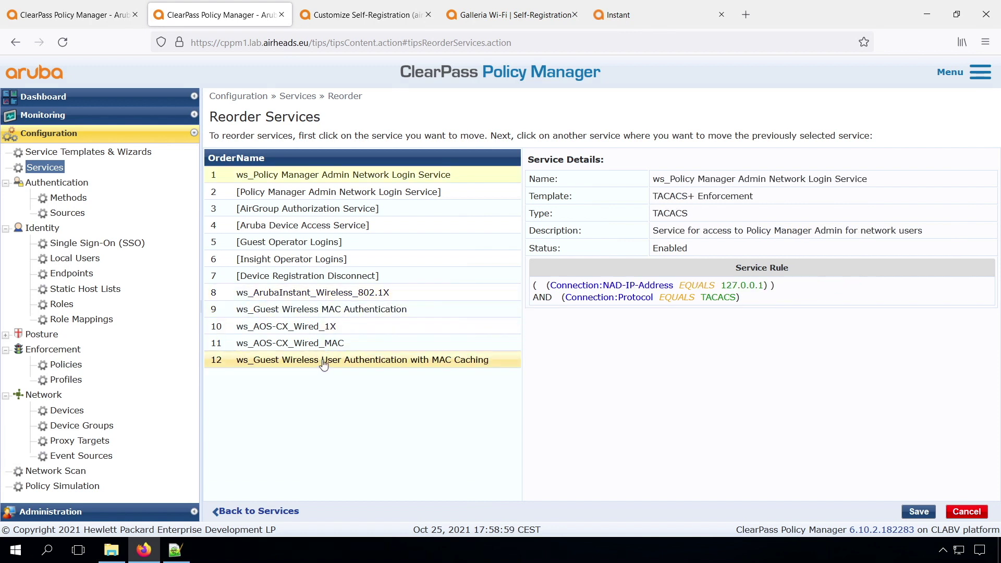
left_click(323, 362)
left_click(323, 323)
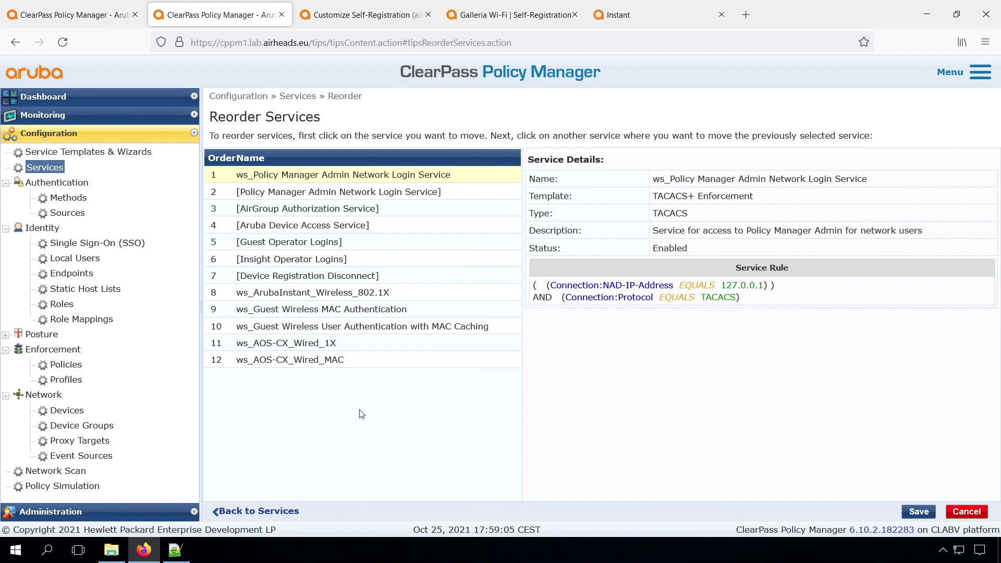
left_click(923, 512)
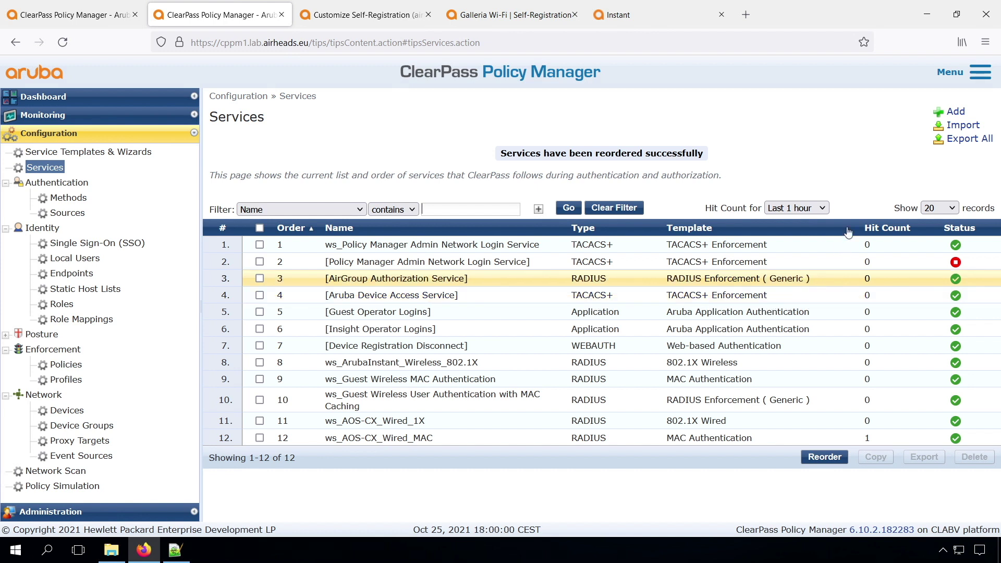
left_click(956, 112)
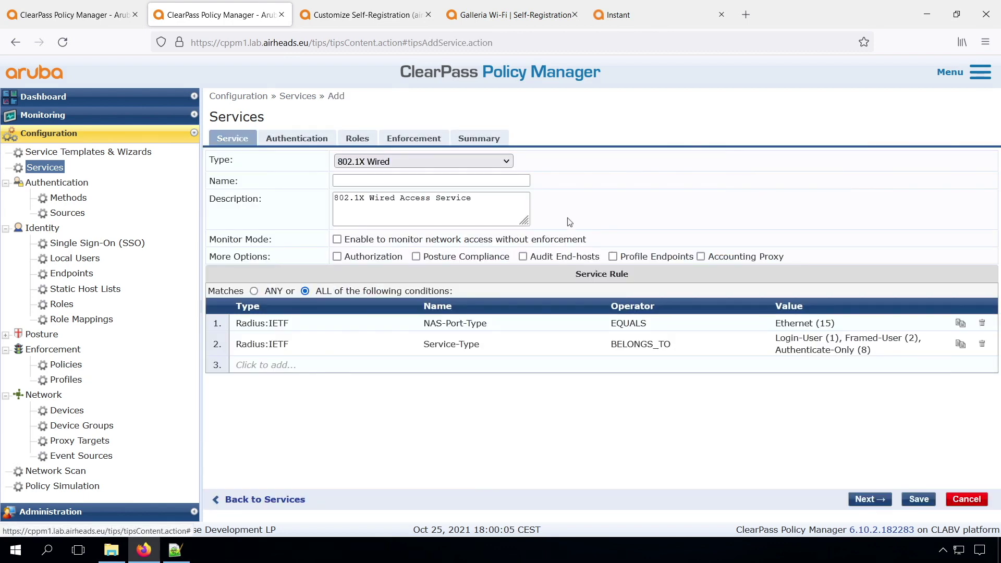
Create TACACS+ Enforcement service '---- Aruba Instant - Corporate 802.1X Wireless ----' with Local User Repository authentication.
left_click(386, 162)
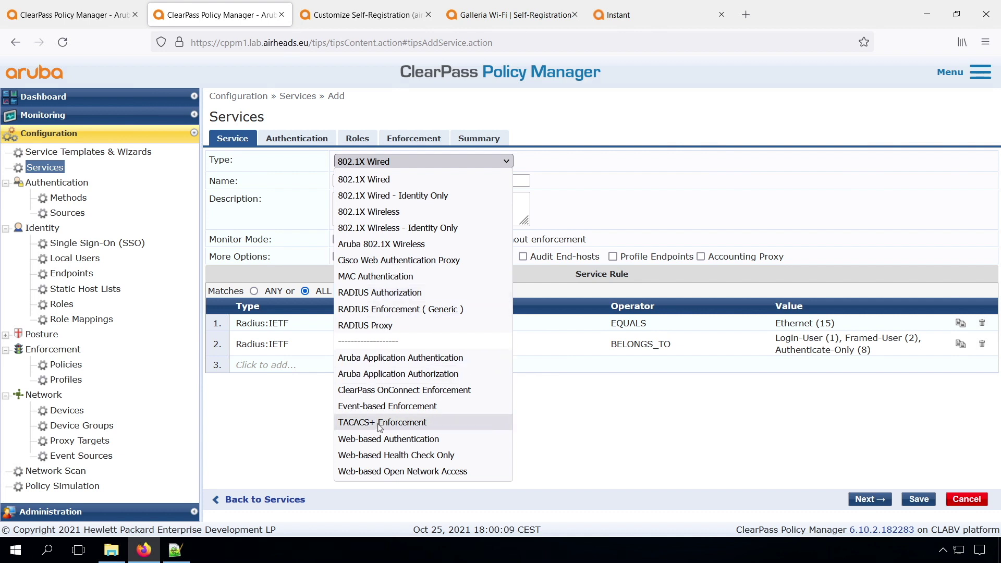
left_click(383, 423)
left_click(382, 179)
type("---- ")
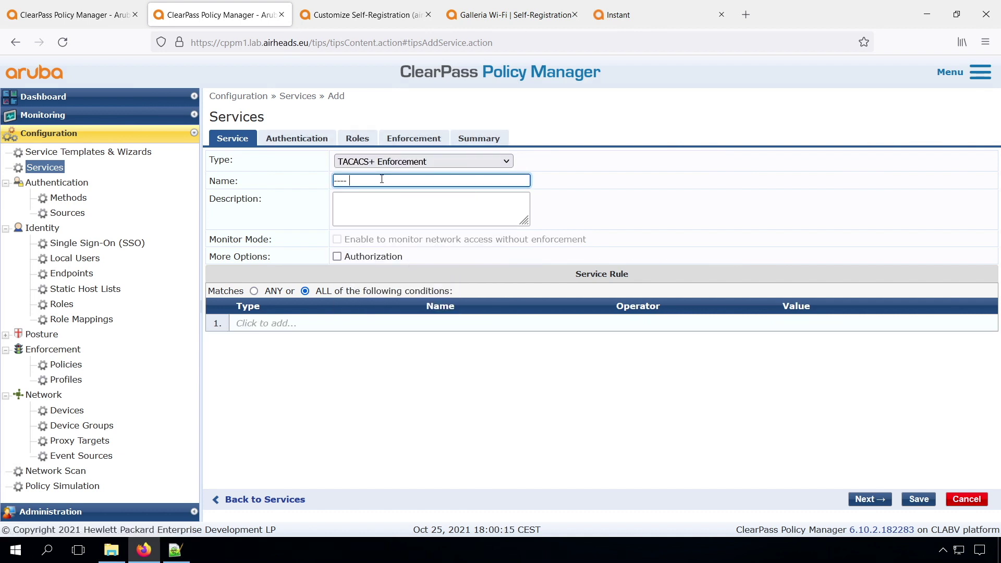
type("Aruba Instant - Corporate 8")
type("02.1X Wireless ----")
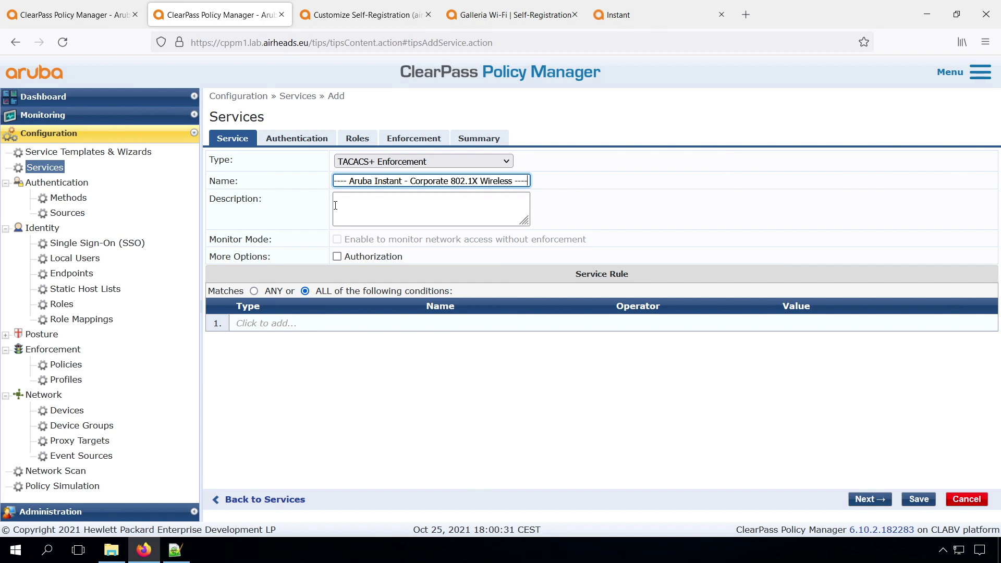
left_click(400, 212)
type("Separator service, nee")
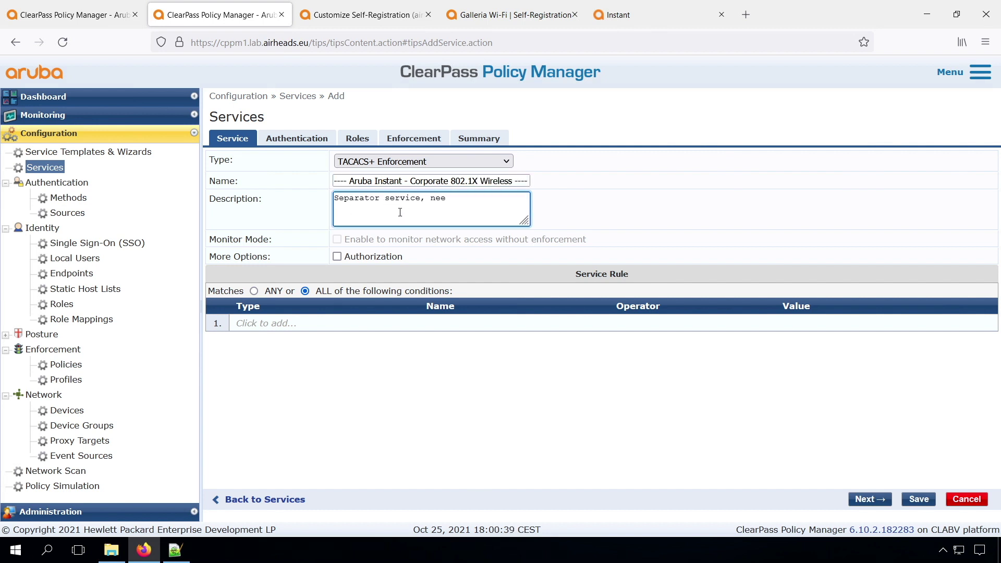
type("ds to be disabled")
left_click(298, 140)
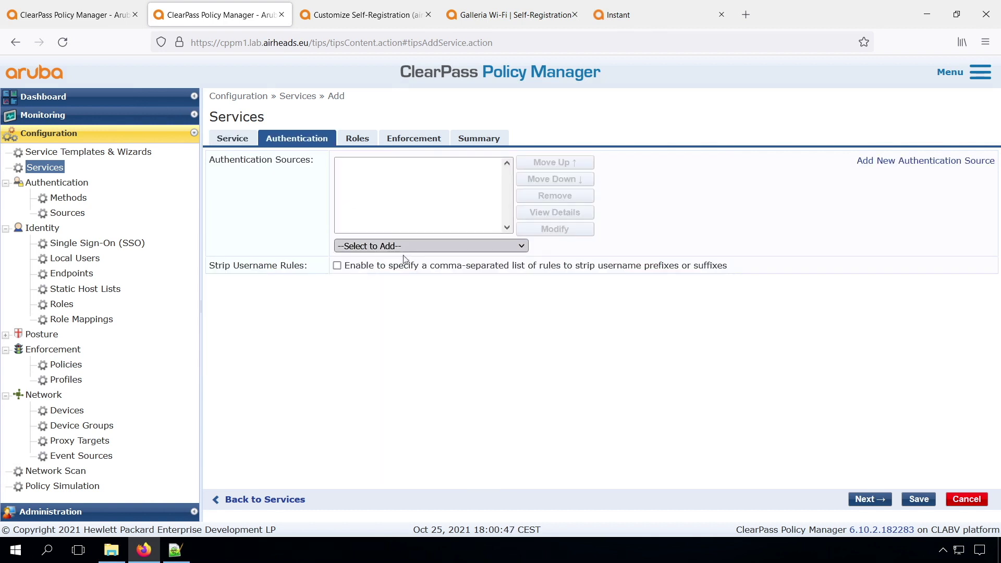
left_click(403, 248)
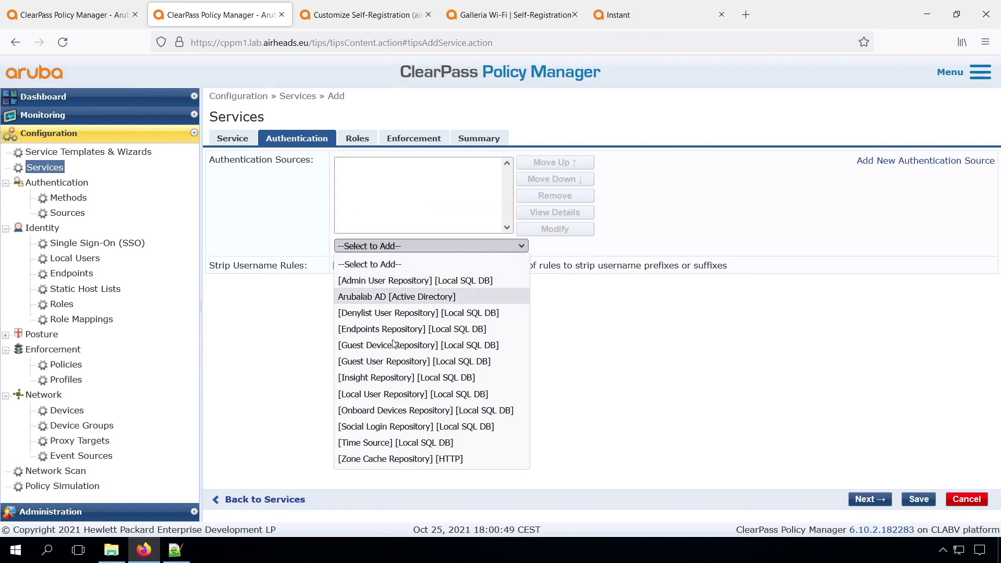
left_click(383, 395)
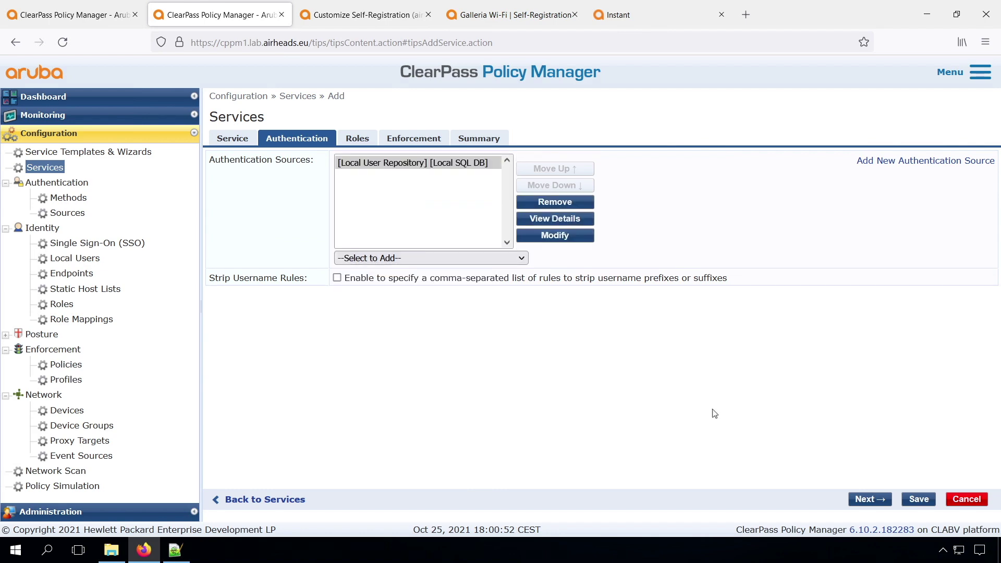
left_click(918, 499)
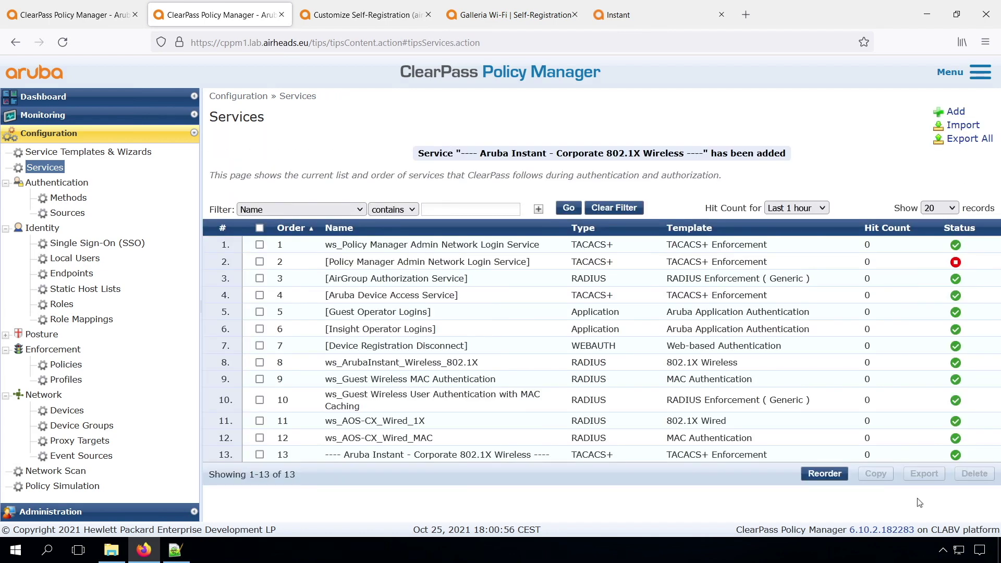
Disable the new separator service and move it from position 13 to 8, saving the order.
left_click(956, 456)
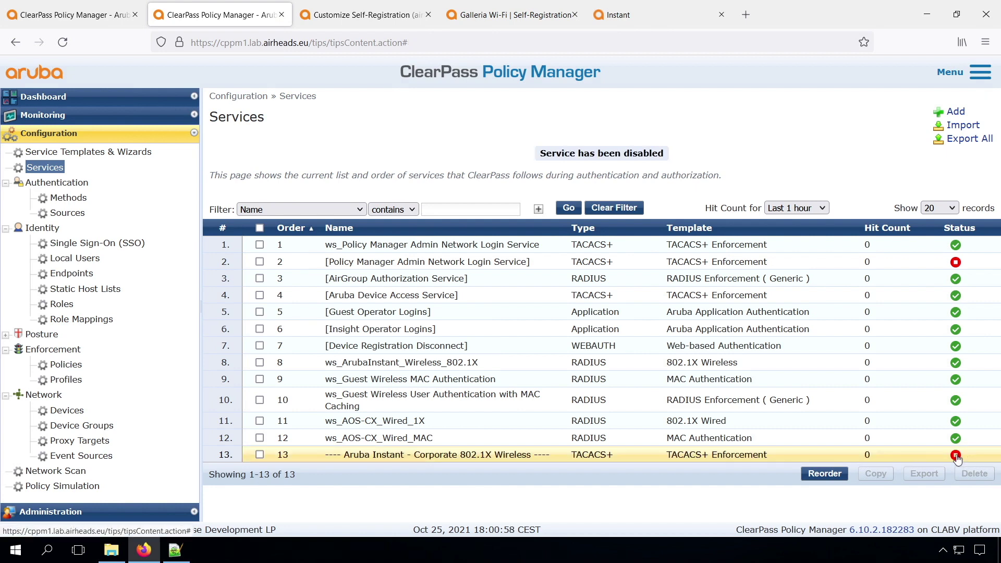
left_click(824, 475)
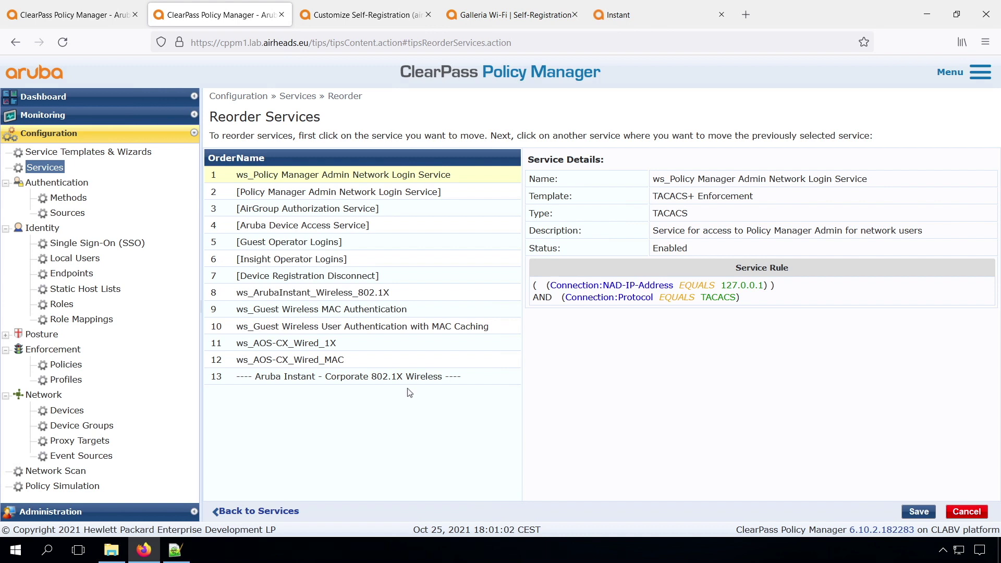
left_click(409, 376)
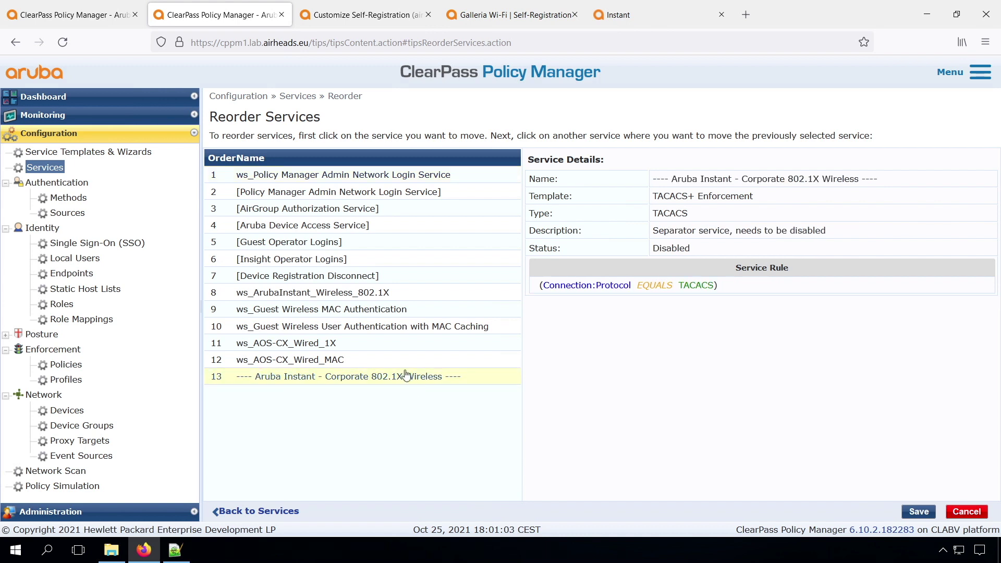
left_click(405, 279)
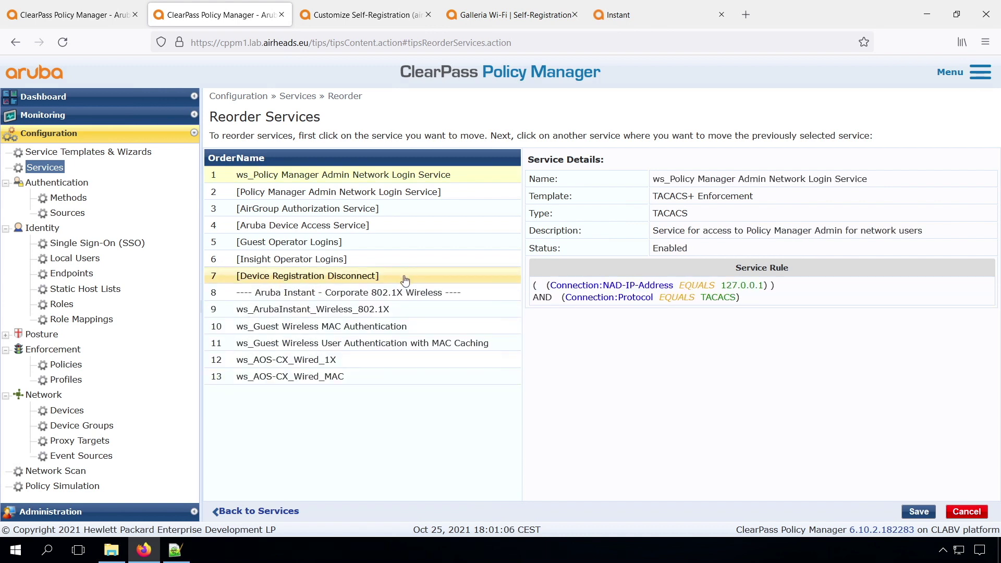
left_click(920, 513)
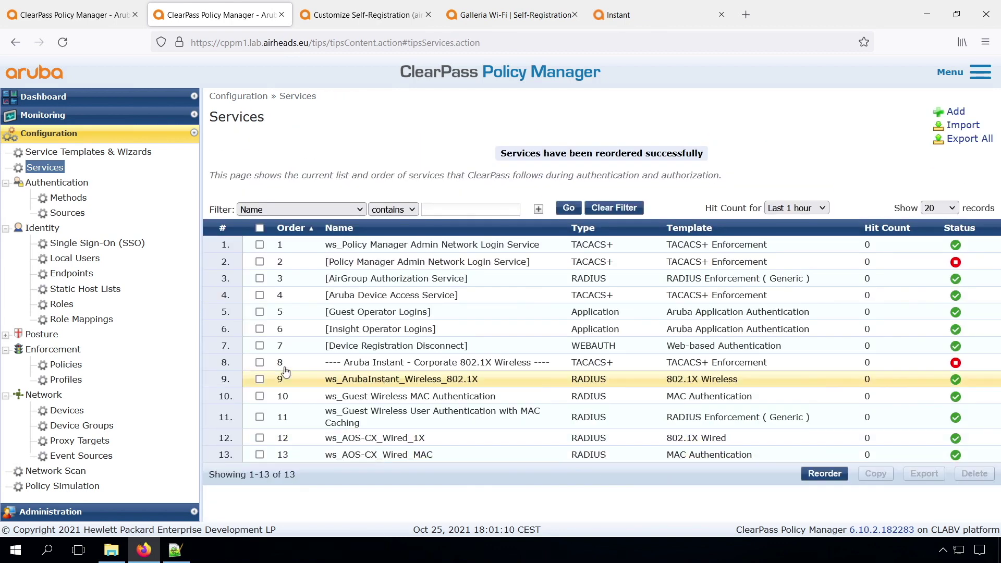
Copy the Corporate 802.1X separator and rename the copy '---- Aruba Instant - Guest Wireless ----'.
left_click(260, 362)
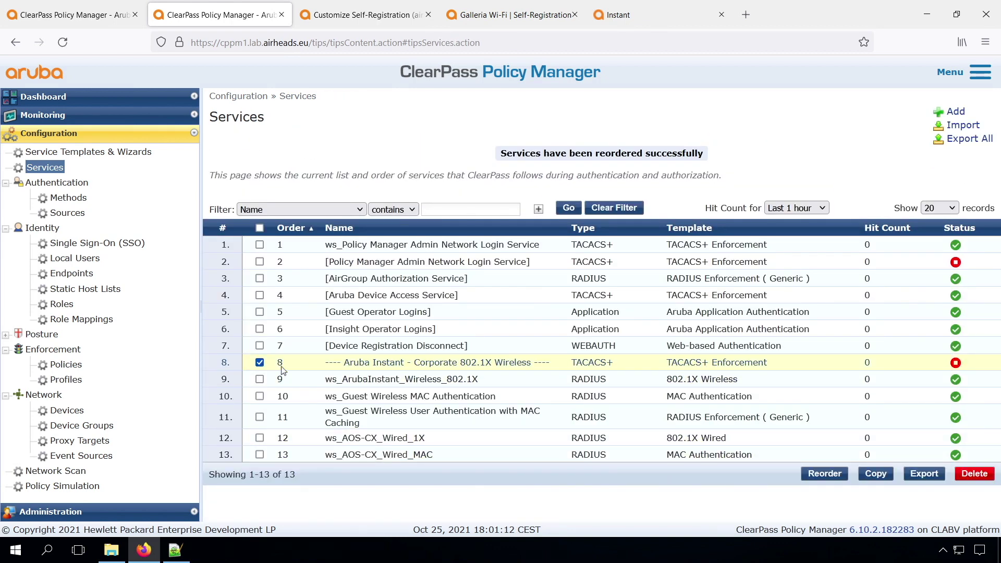
left_click(877, 473)
left_click(396, 472)
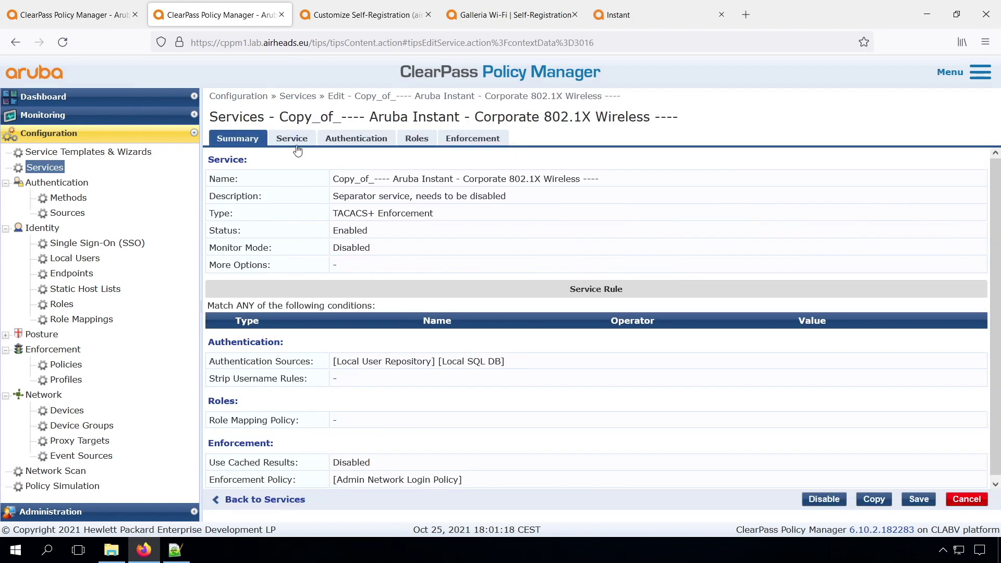
double_click(370, 159)
key("BackSpace")
left_click_drag(410, 160, 481, 159)
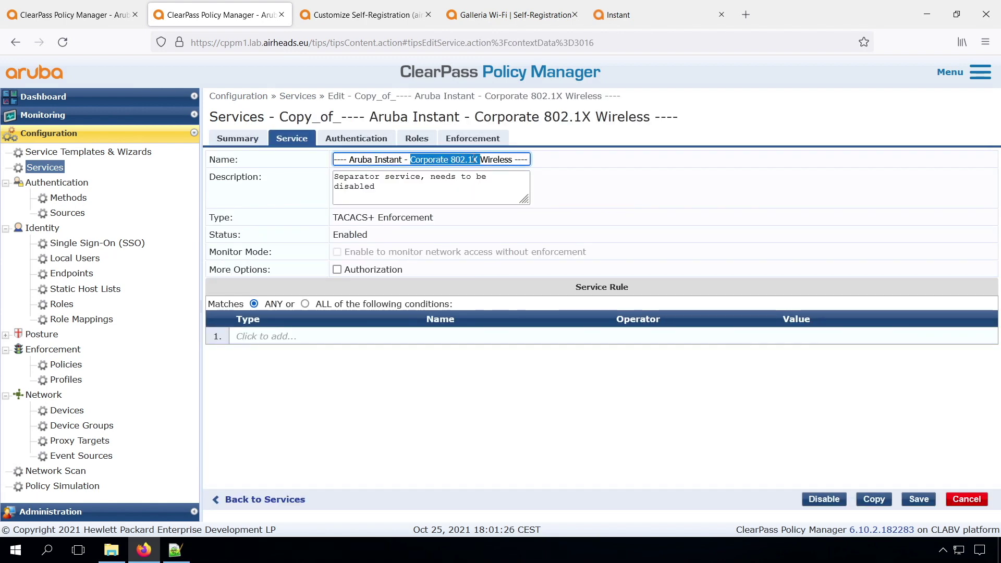
type("Gurest")
left_click(823, 499)
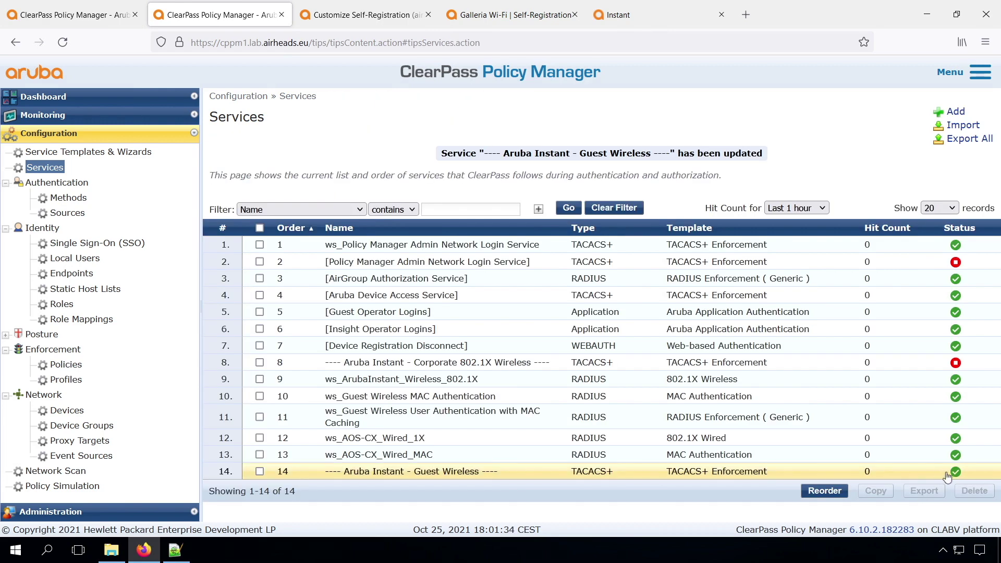
Move the Guest Wireless separator to position 10 and save the order.
left_click(825, 491)
left_click(323, 411)
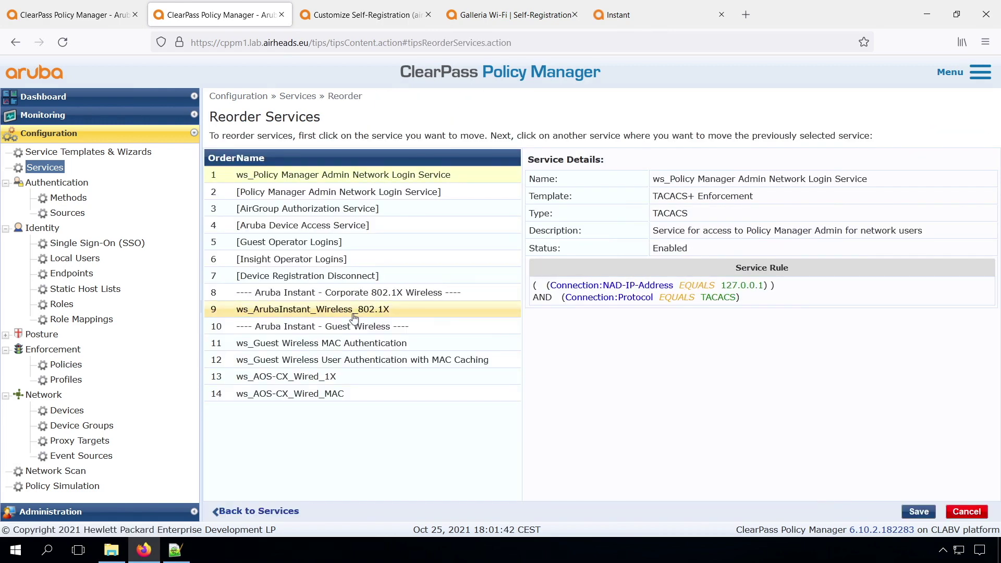
left_click(919, 511)
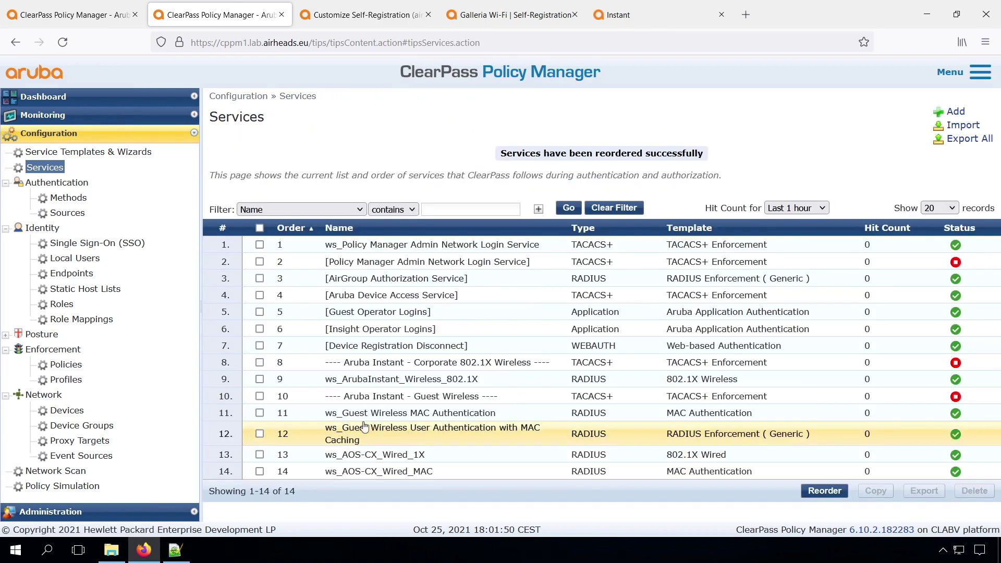
Copy the Guest Wireless separator and rename the copy '---- Aruba AOS-CX - Wired ----'.
left_click(259, 396)
left_click(876, 491)
left_click(391, 488)
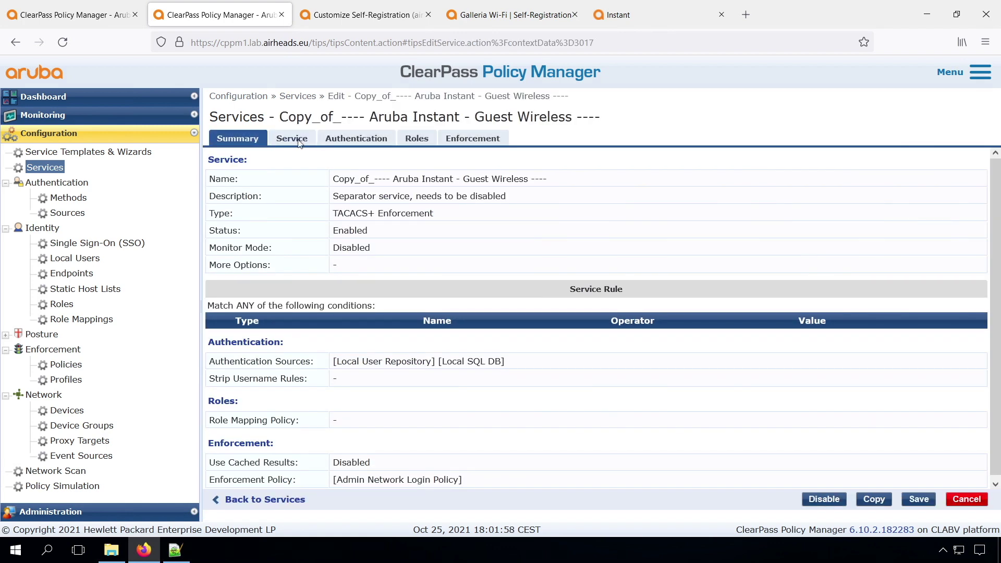
left_click(298, 142)
double_click(351, 159)
key("BackSpace")
double_click(390, 159)
type("Aruba AGuest Wireless ----")
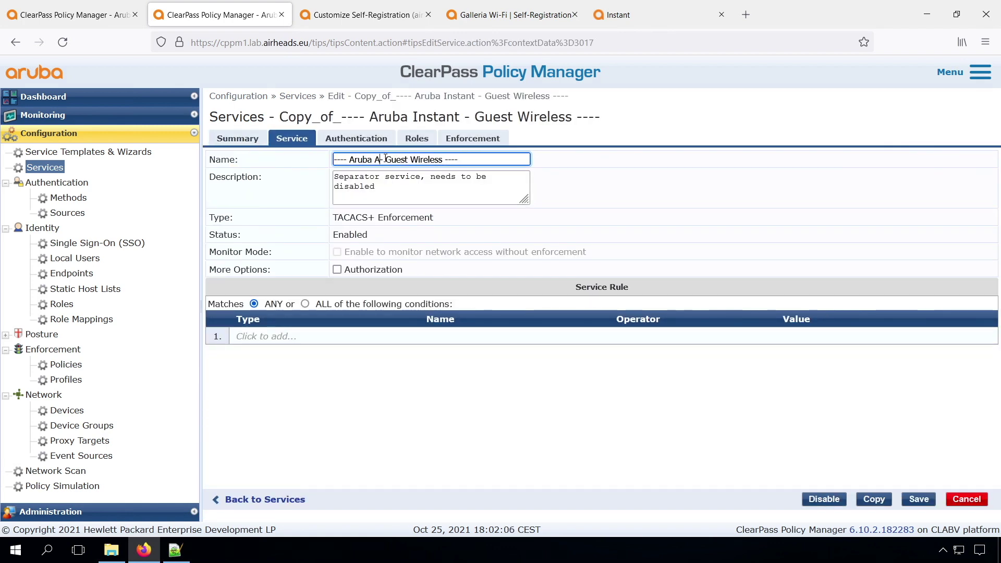
type("OS-CX")
key("Right")
key("Right")
key("Right")
key("Delete")
key("Delete")
key("Delete")
key("Right")
key("Right")
key("Right")
key("Delete")
key("Delete")
key("Delete")
type("d")
left_click(917, 499)
Move the AOS-CX Wired separator to position 13 above the wired services, then disable it.
left_click(811, 508)
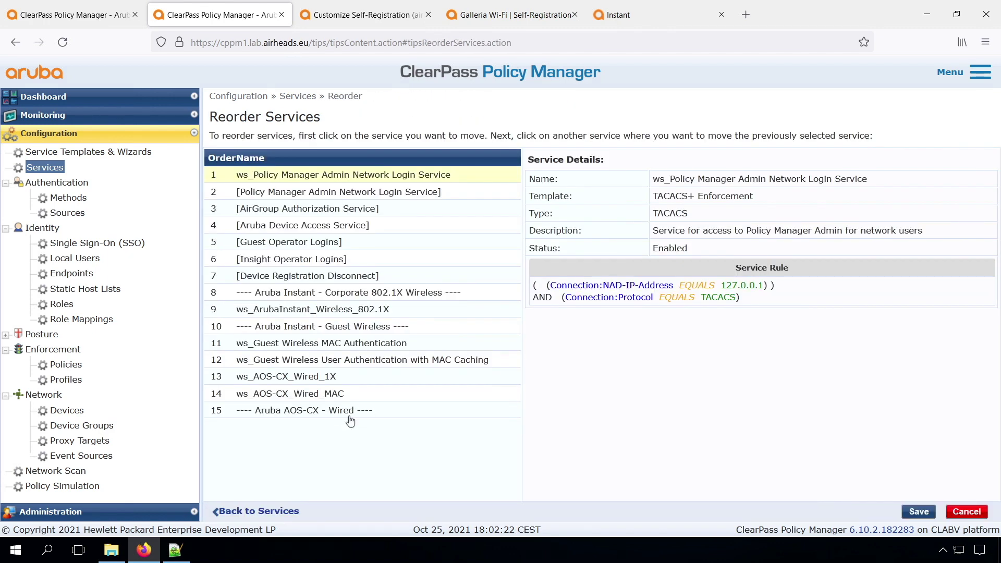
left_click(350, 413)
left_click(346, 367)
left_click(918, 512)
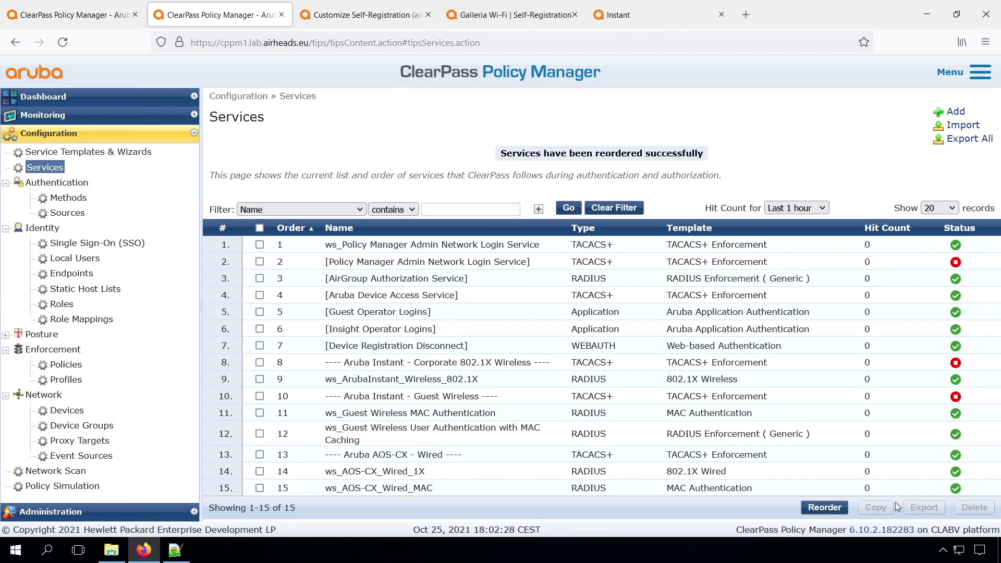
left_click(260, 454)
left_click(955, 454)
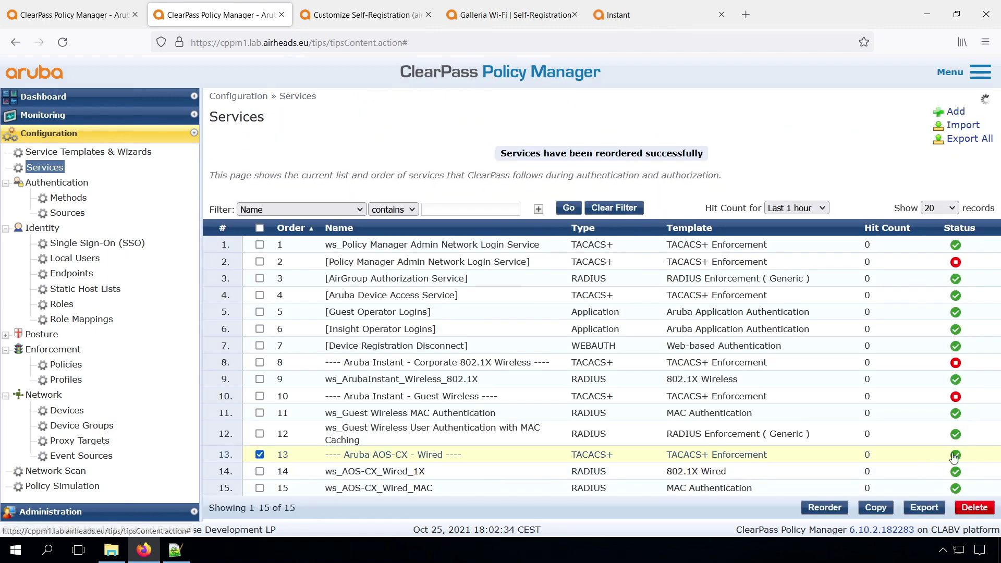
Copy the AOS-CX separator, rename it '---- ClearPass Admin services ----', save and disable it.
left_click(875, 508)
left_click(395, 504)
left_click(291, 138)
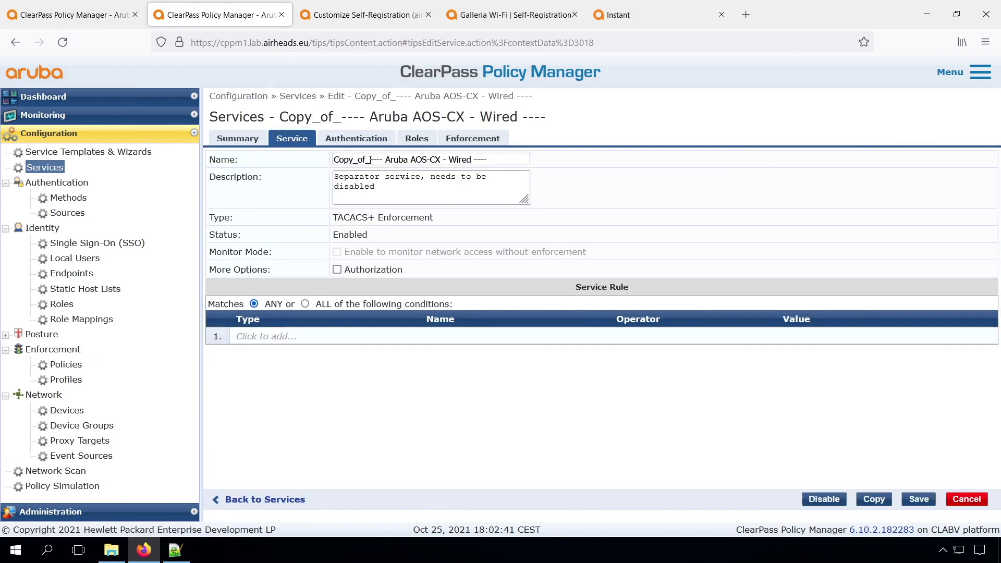
left_click(370, 160)
key("BackSpace")
key("BackSpace")
key("BackSpace")
left_click_drag(349, 159, 438, 160)
type("ClearPass Admin s")
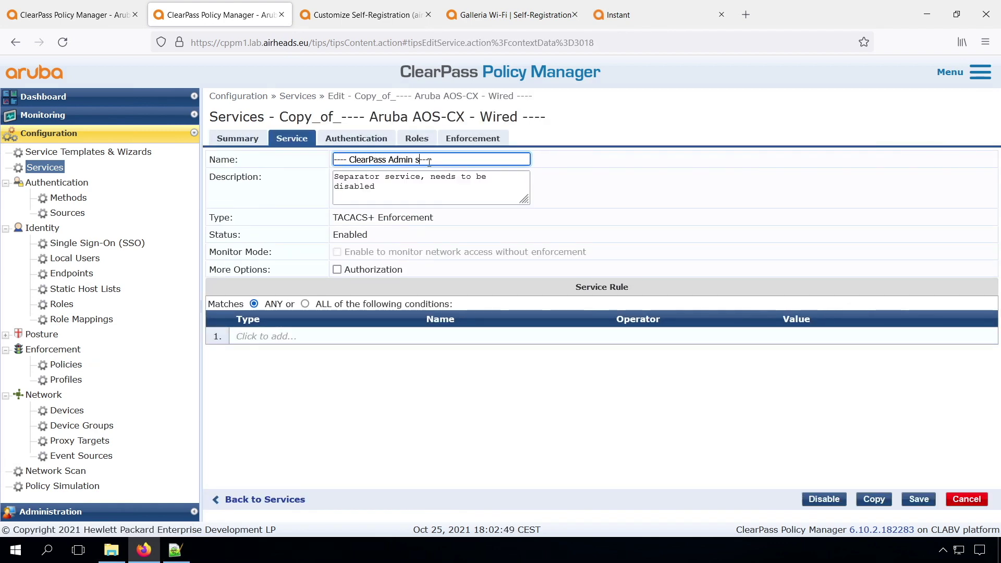
type("ervices")
left_click(918, 499)
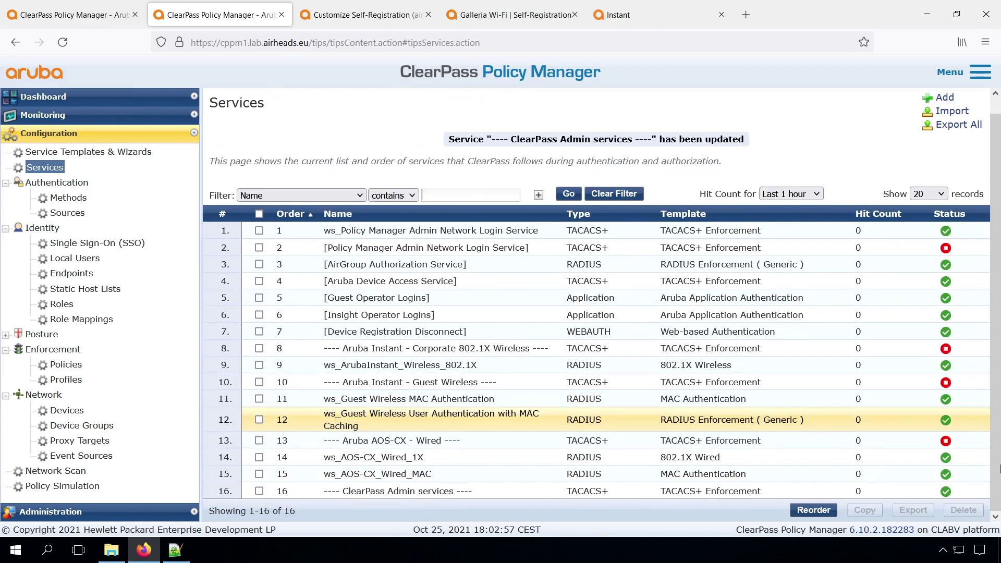
left_click(946, 491)
left_click(813, 511)
Move the ClearPass Admin services separator to position 1 and save the order.
left_click(356, 427)
left_click(329, 174)
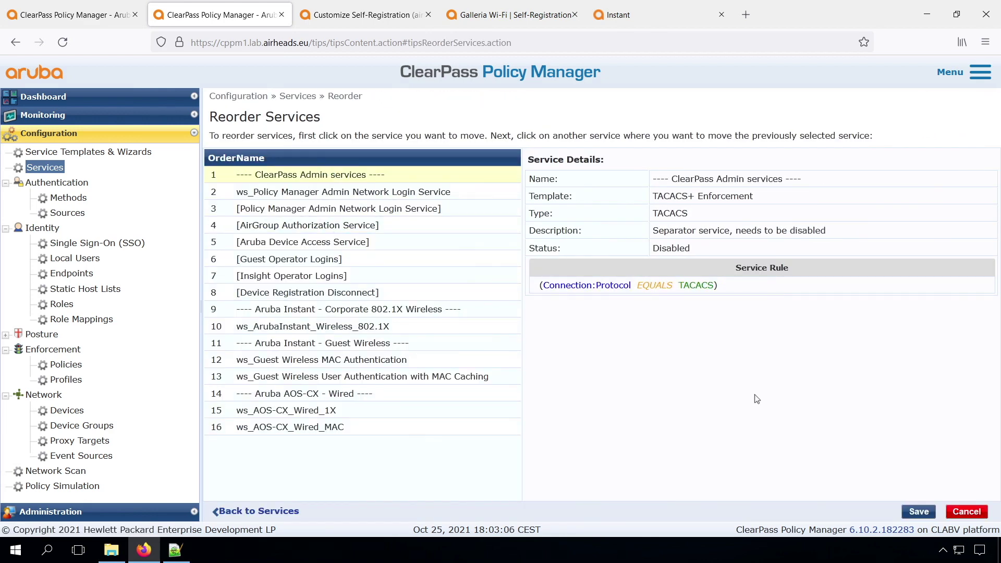
left_click(919, 512)
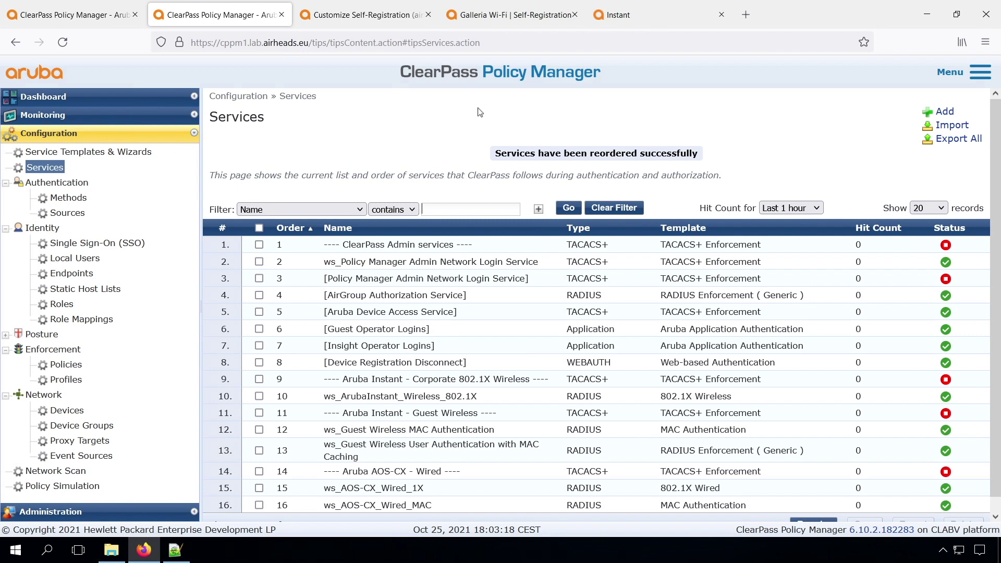
Disconnect guest client 1cbfce3e3641 on the Aruba Instant controller and return to ClearPass.
left_click(646, 14)
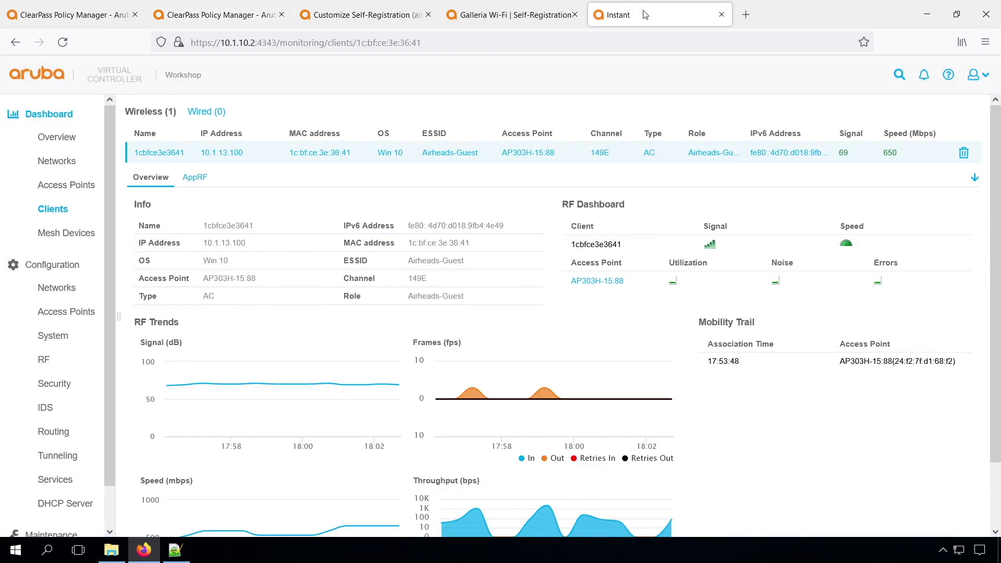
left_click(963, 153)
left_click(665, 232)
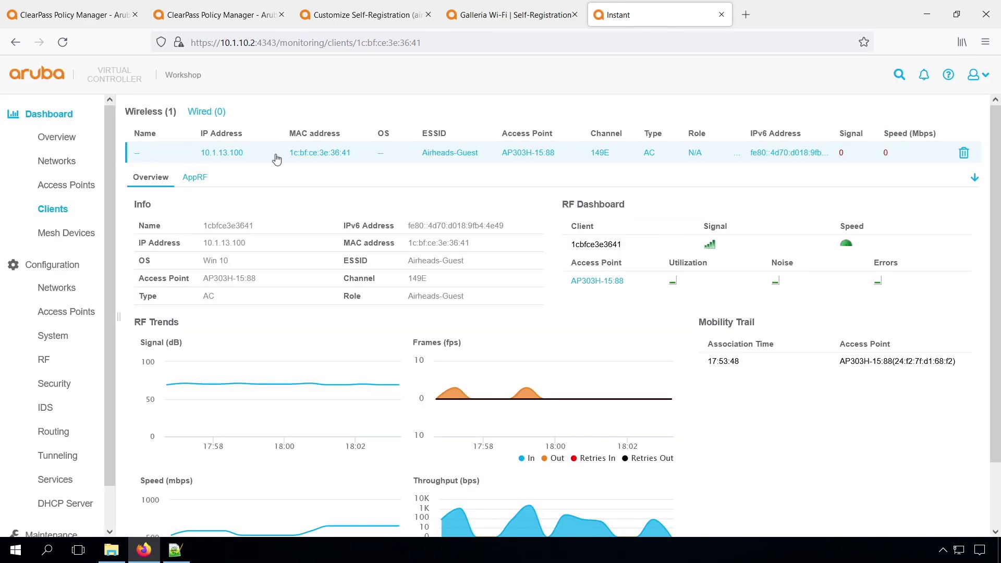
left_click(200, 16)
Open Access Tracker under Monitoring to see client 1cbfce3e3641's rejected MAC authentication.
left_click(62, 117)
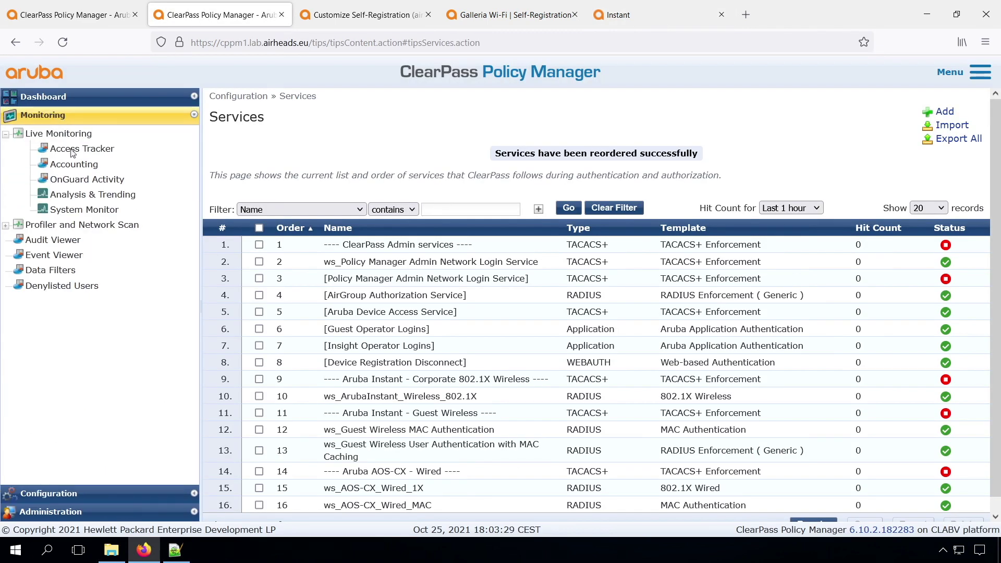
left_click(71, 150)
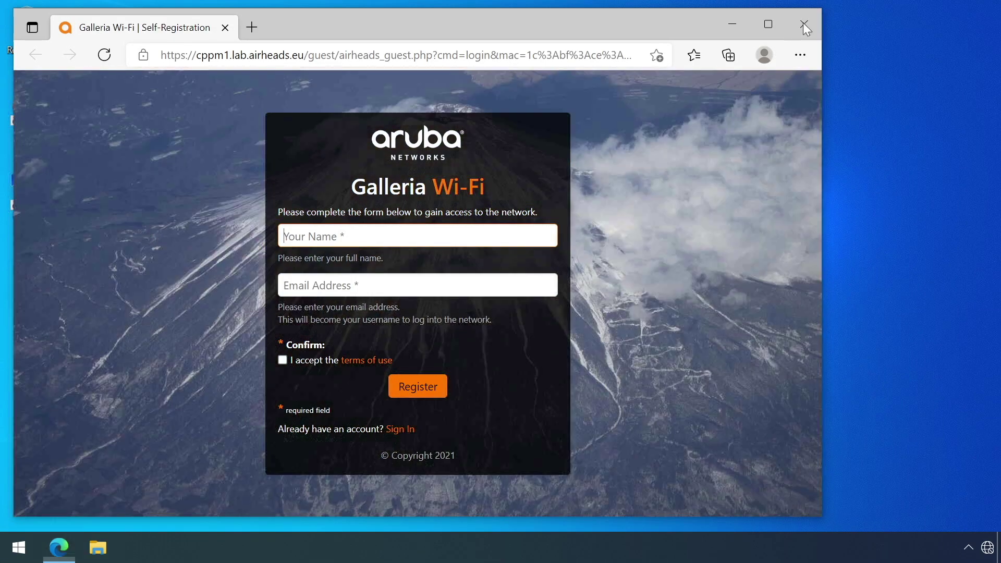
Disconnect and reconnect Airheads-Guest Wi-Fi, then follow the Action needed notification to the Galleria Wi-Fi page.
left_click(805, 25)
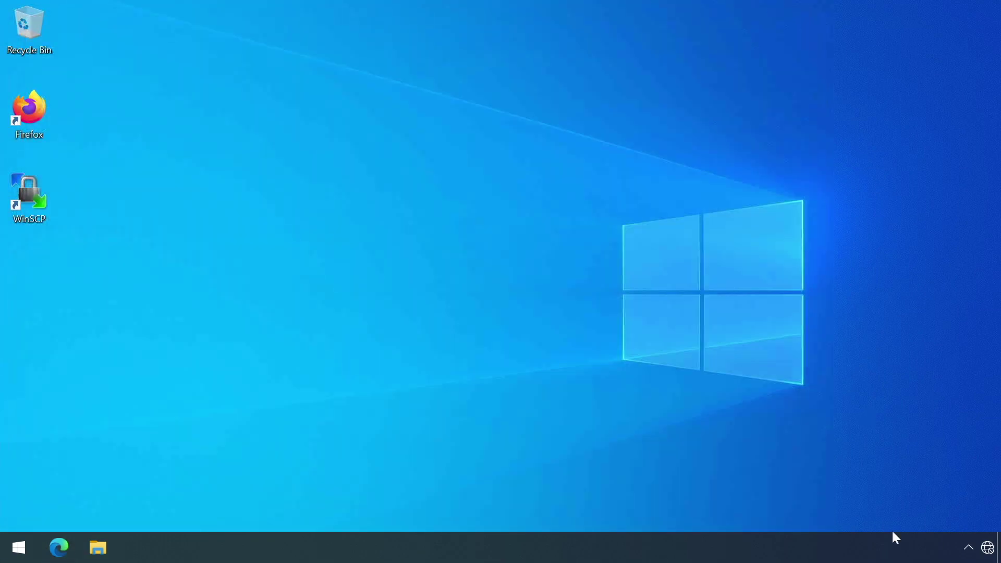
left_click(989, 547)
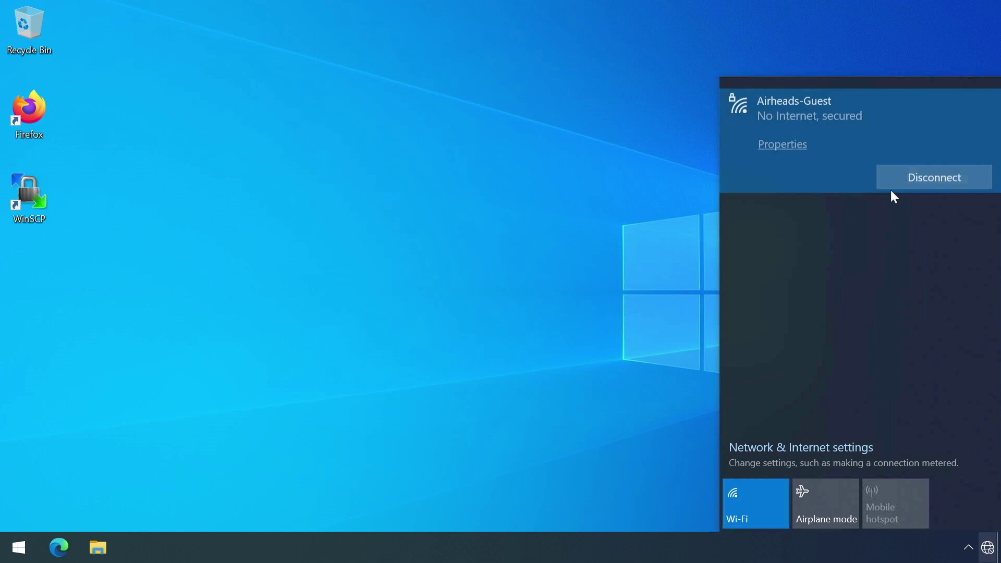
left_click(915, 175)
left_click(857, 139)
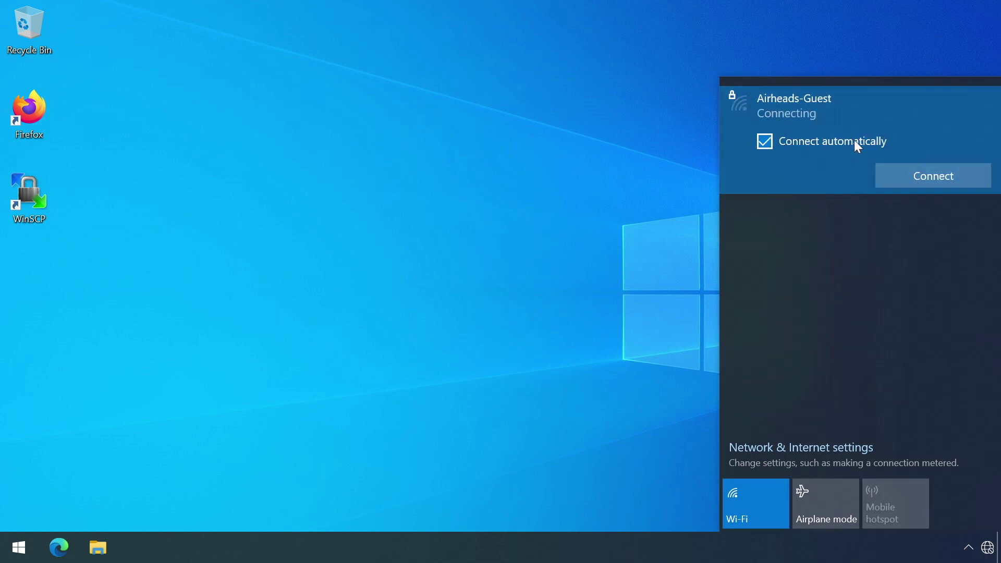
left_click(652, 172)
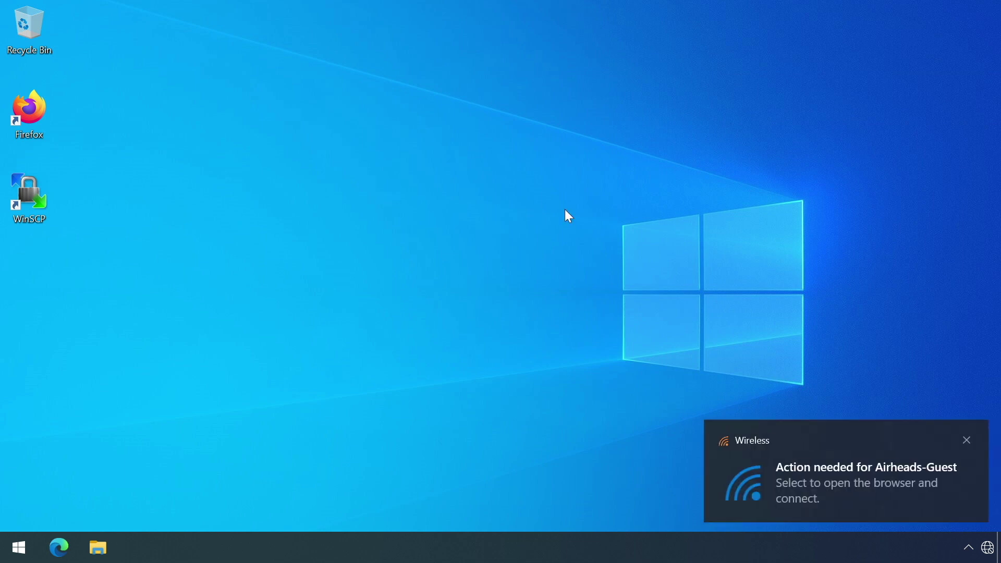
left_click(856, 478)
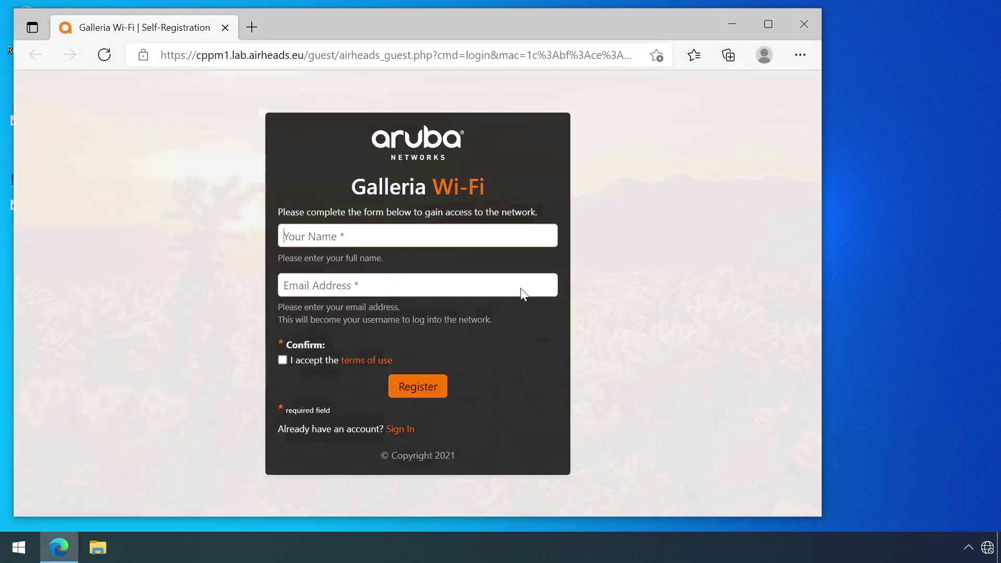